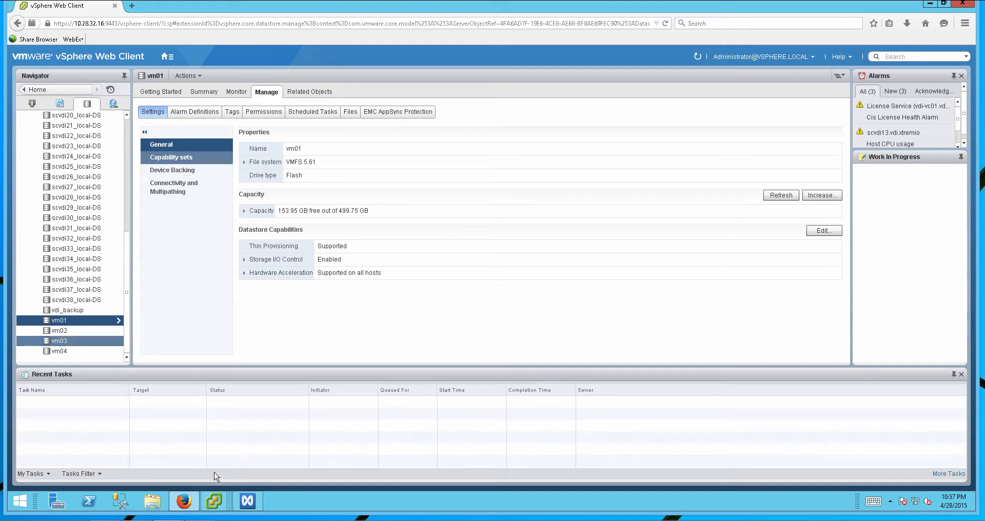
Switch to the XtremIO Storage Management Application and examine the IOPS of the most active volumes, including BadVm04.
left_click(246, 501)
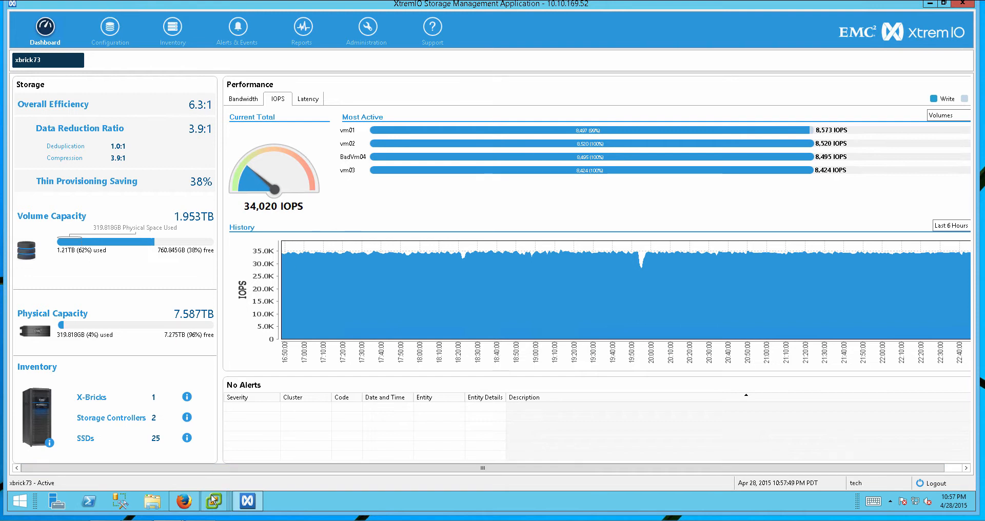
mouse_move(189, 503)
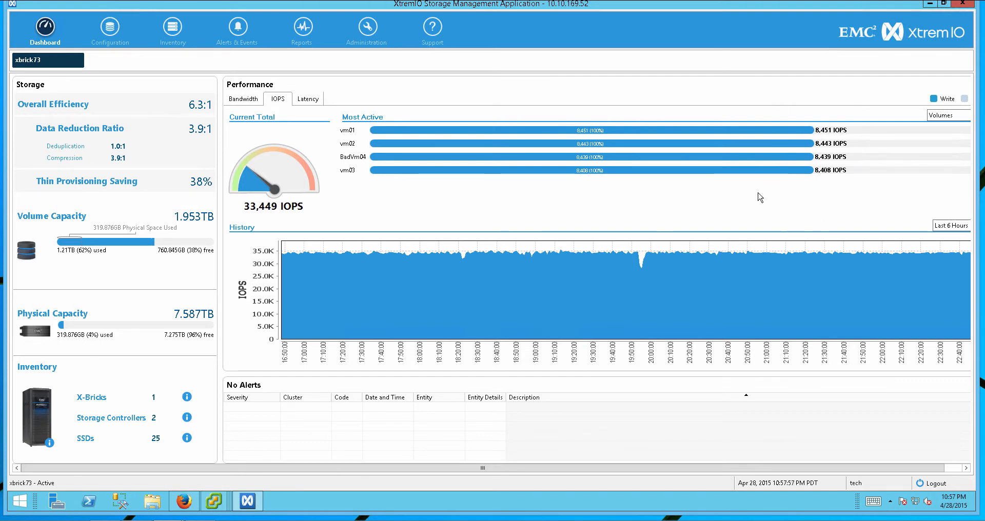
mouse_move(790, 134)
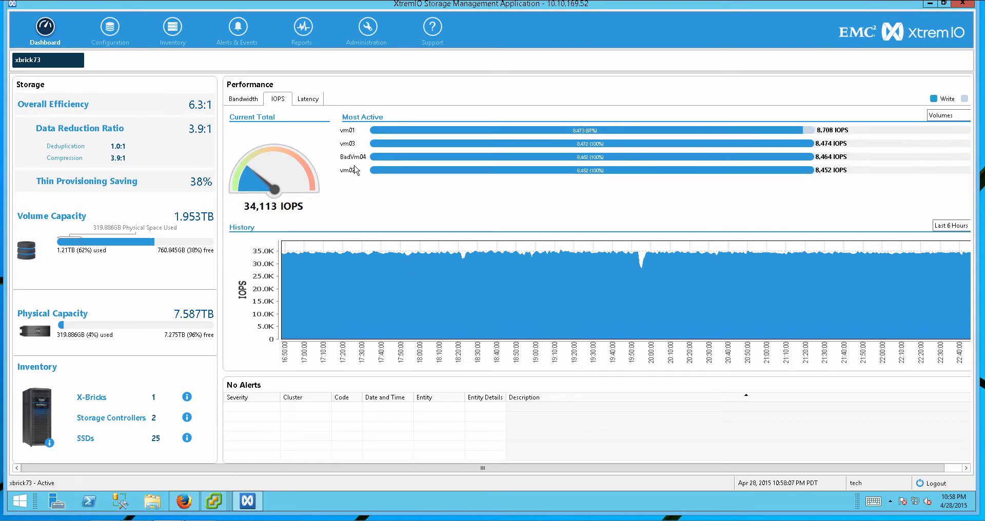
mouse_move(347, 159)
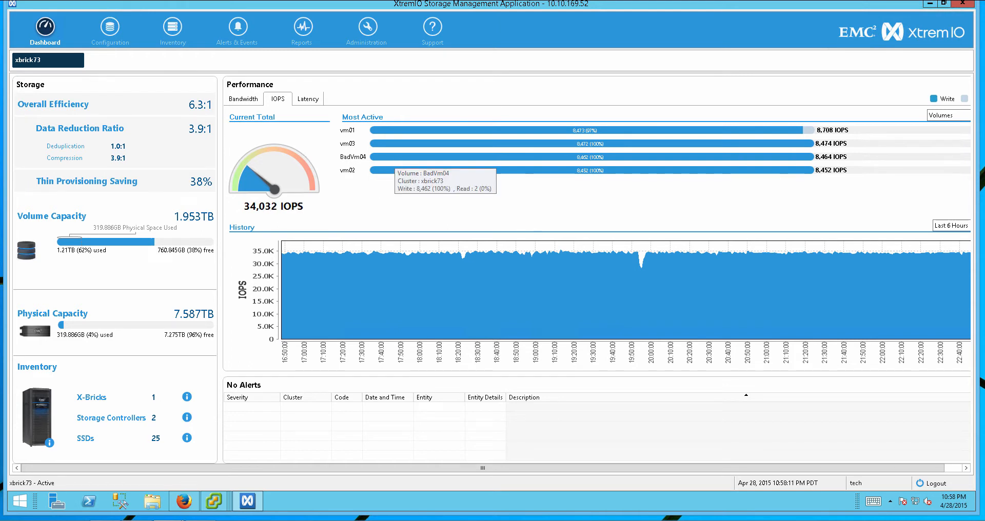
mouse_move(850, 152)
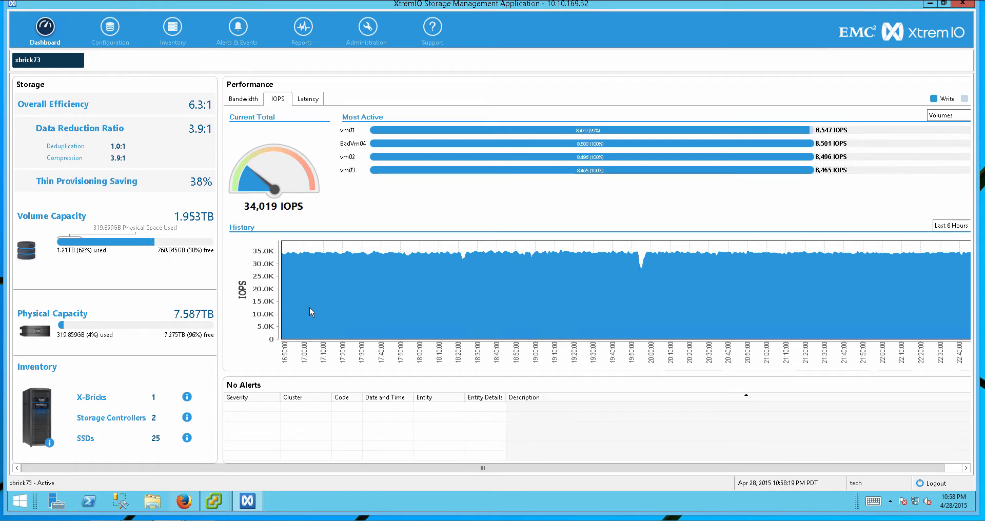
Return to the vSphere Web Client and review the vm01 datastore's Storage I/O Control configuration without changing it.
left_click(189, 493)
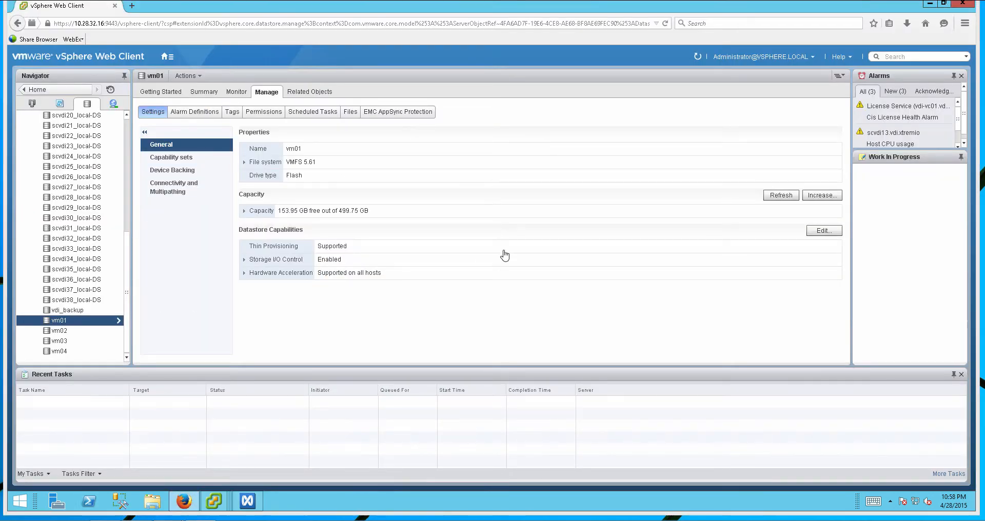
left_click(814, 232)
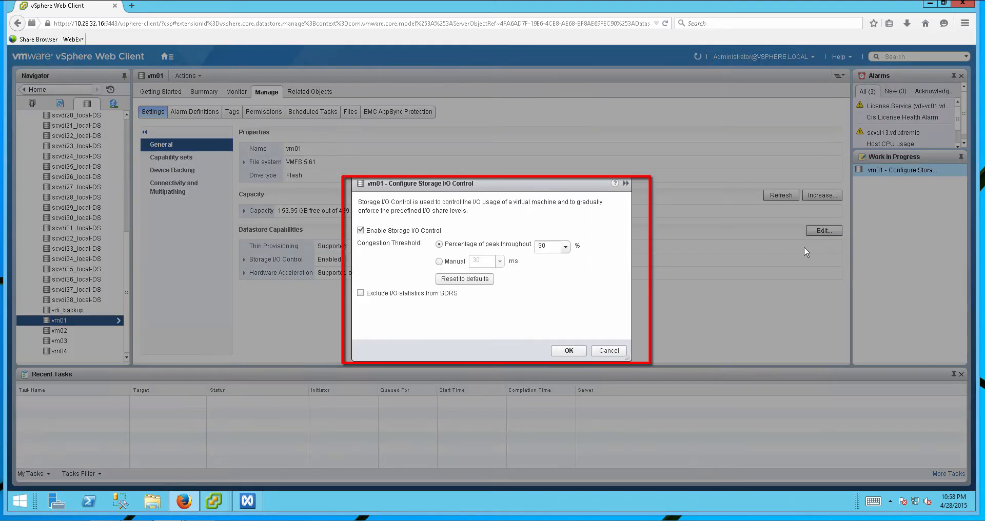
left_click(608, 351)
Enable Storage I/O Control on the vm02 datastore with the default congestion threshold.
left_click(65, 333)
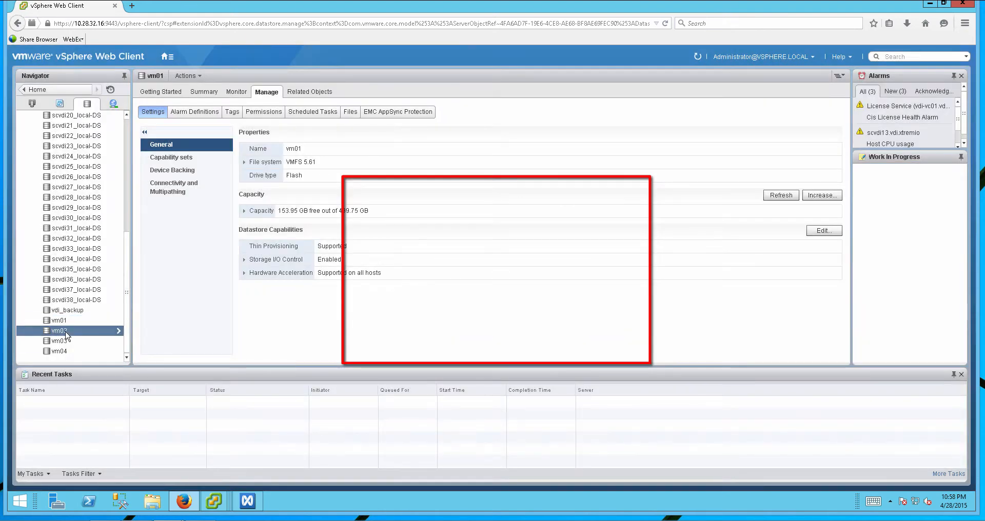
left_click(823, 231)
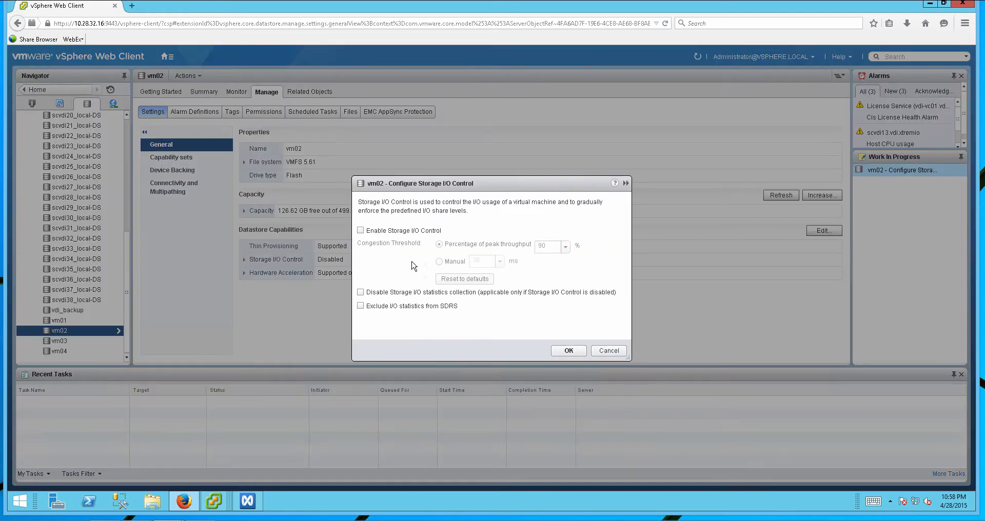
left_click(360, 230)
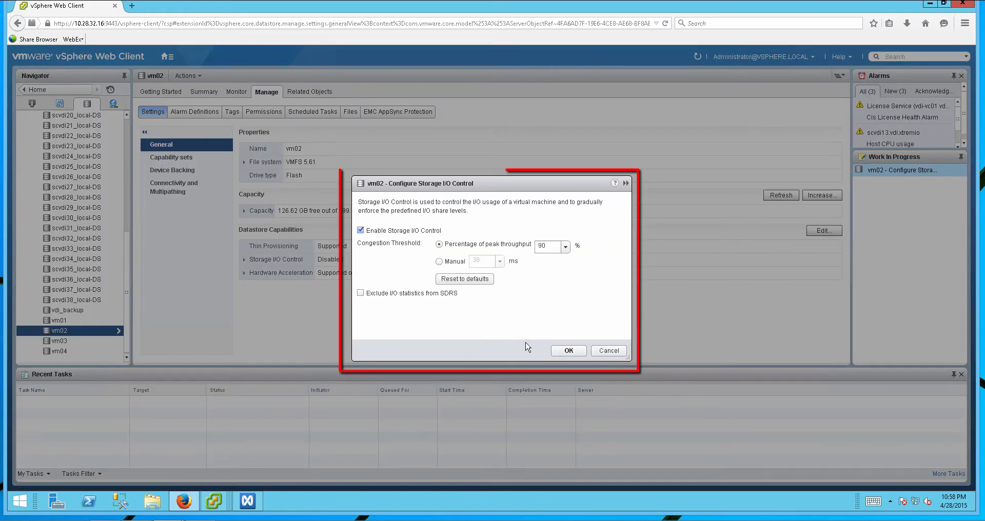
left_click(568, 350)
Enable Storage I/O Control on the vm03 datastore with the default congestion threshold.
left_click(59, 341)
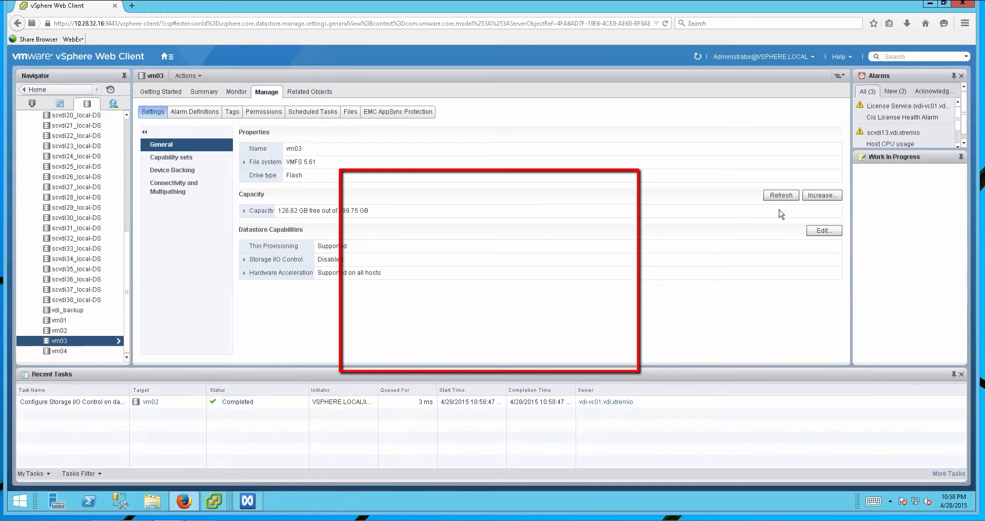
left_click(824, 231)
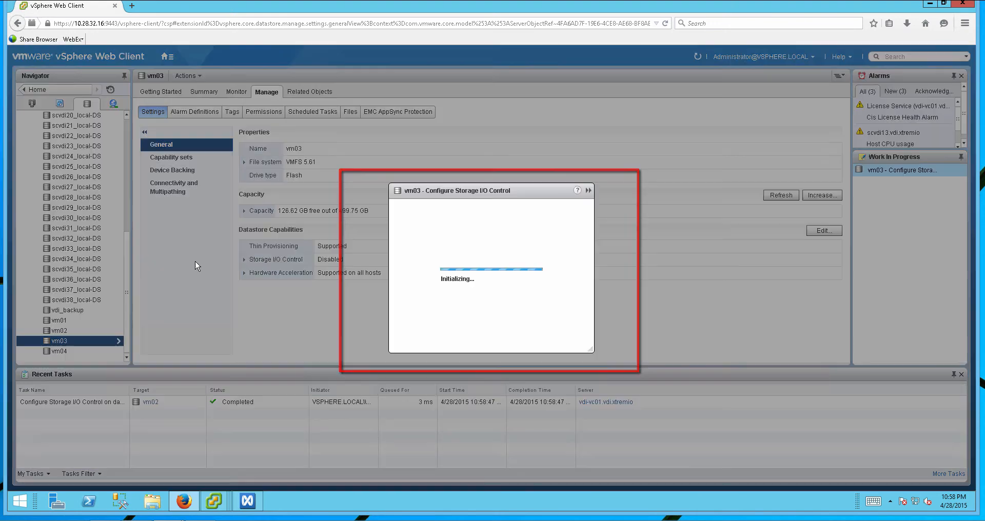
left_click(385, 294)
left_click(378, 232)
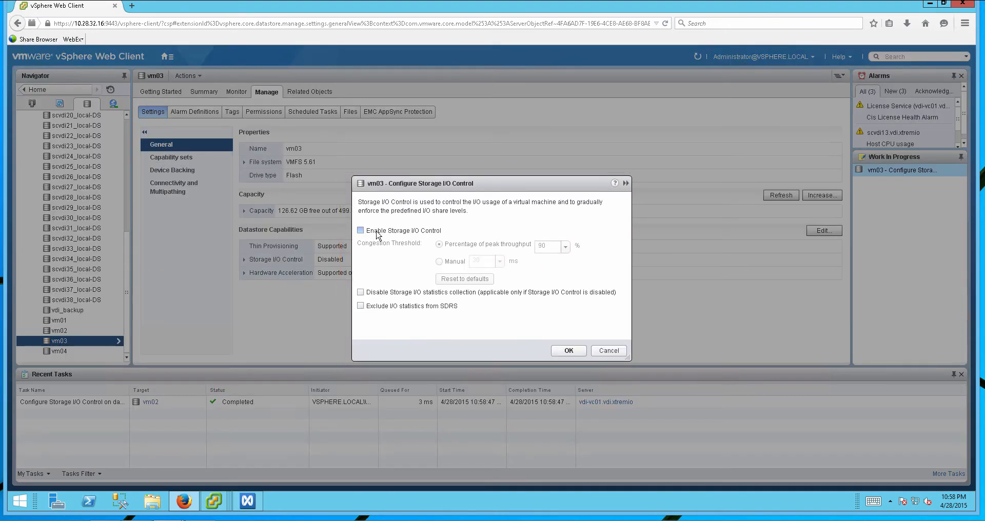
left_click(568, 350)
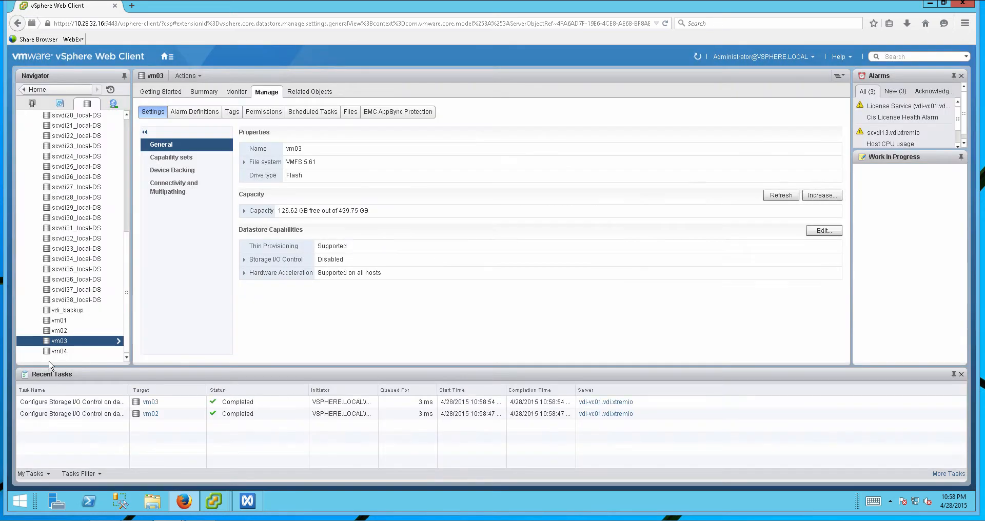
Enable Storage I/O Control on the scvdi22_local-DS datastore with the default congestion threshold.
left_click(57, 353)
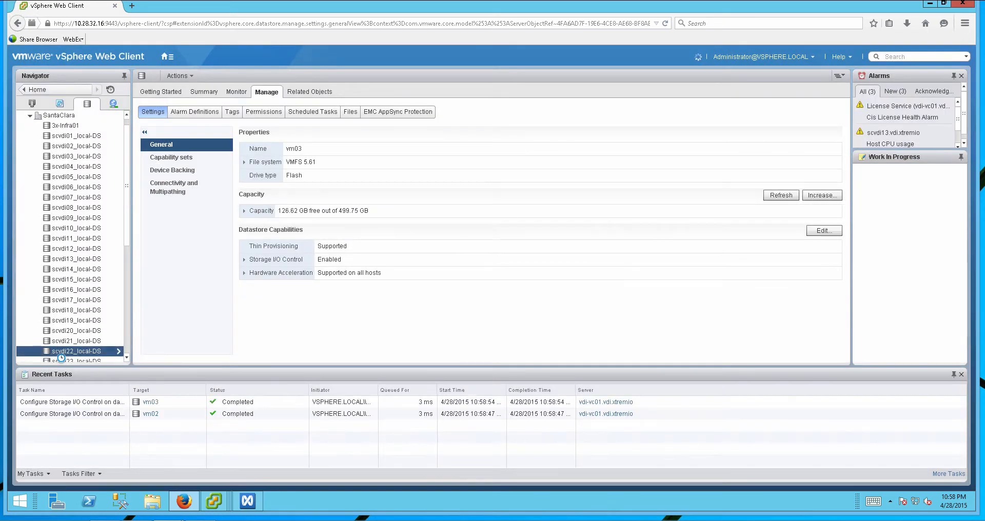
left_click(820, 231)
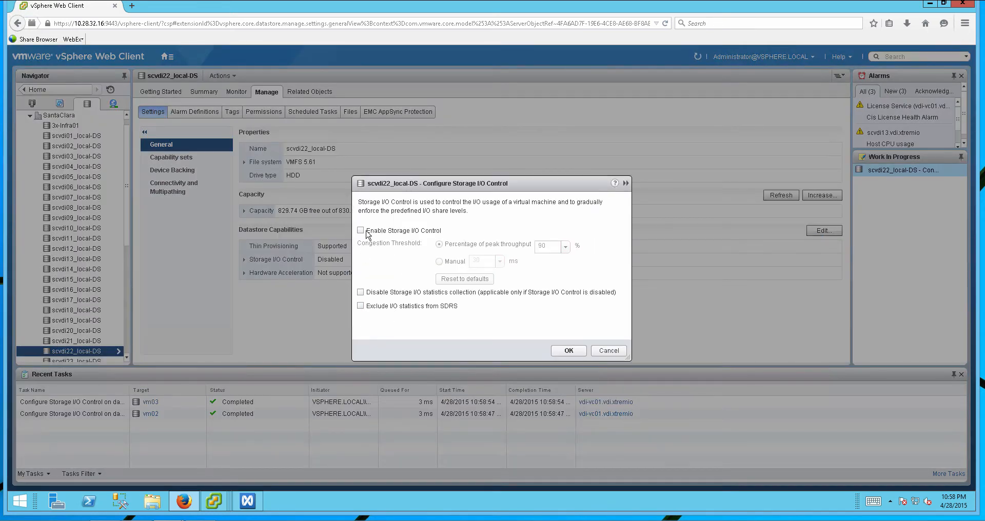
left_click(367, 234)
left_click(568, 350)
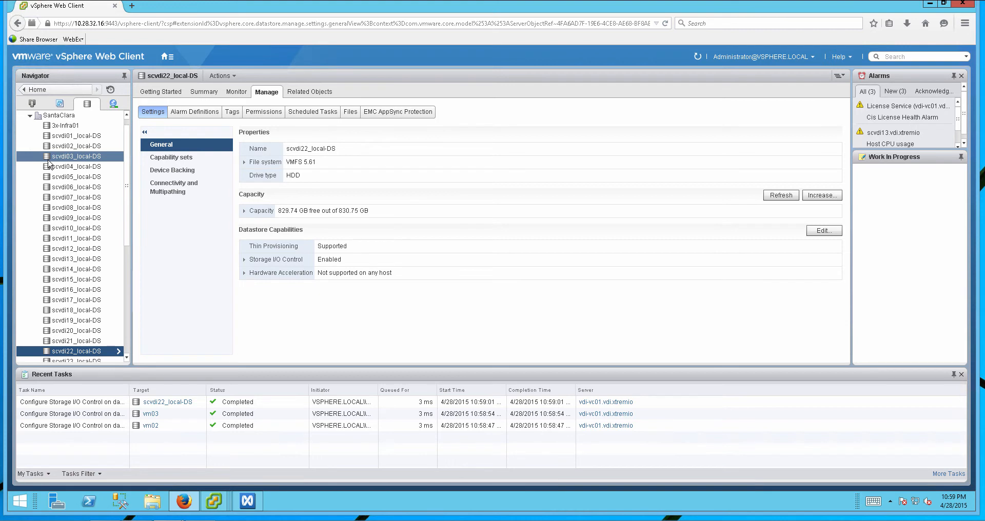
Go to the VMs and Templates inventory and select the badvm04 virtual machine among the discovered virtual machines.
left_click(37, 89)
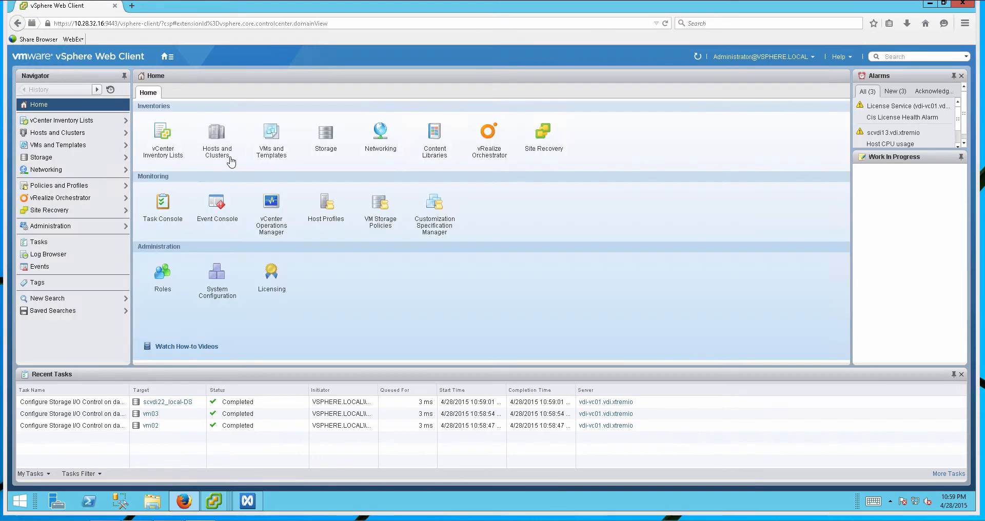
left_click(270, 135)
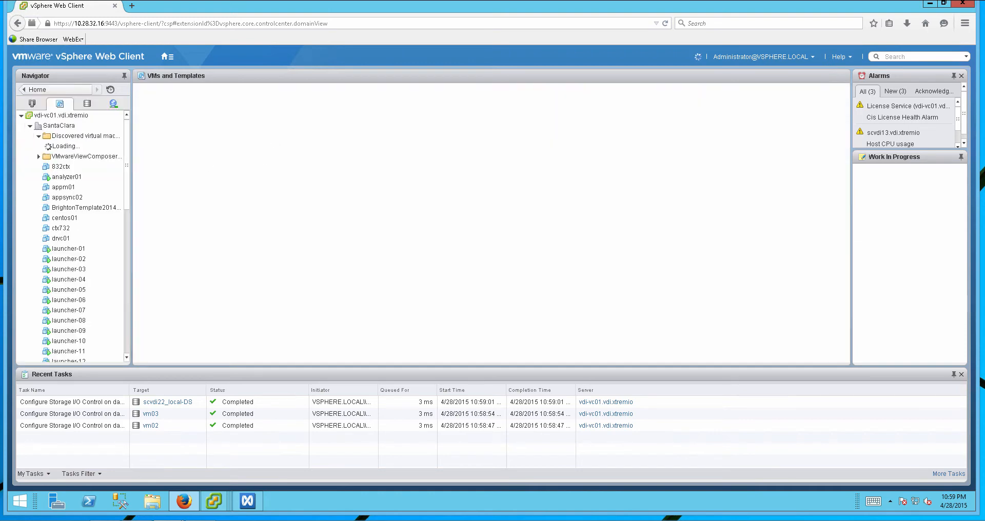
left_click(68, 156)
left_click(68, 148)
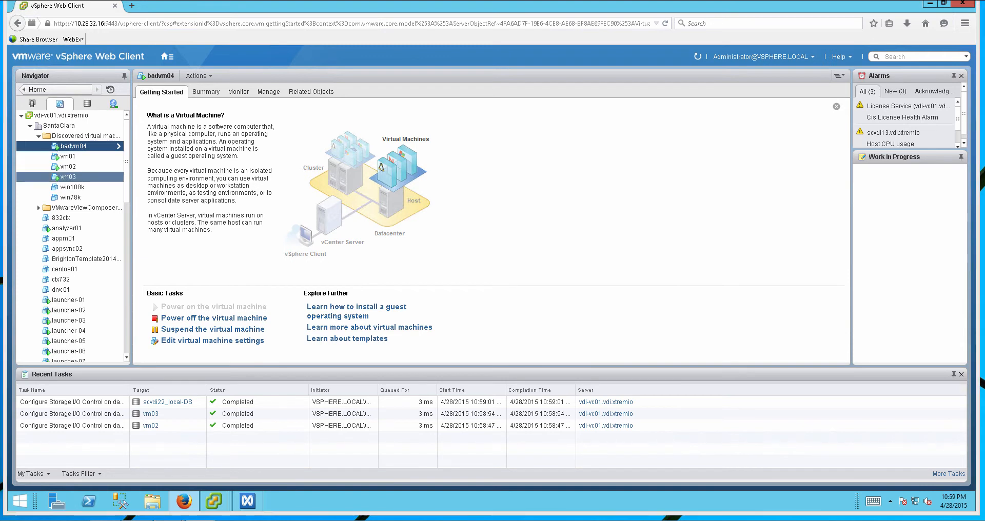
Edit the badvm04 virtual machine's settings so that Hard disk 2 has an IOPs limit of 100.
right_click(62, 149)
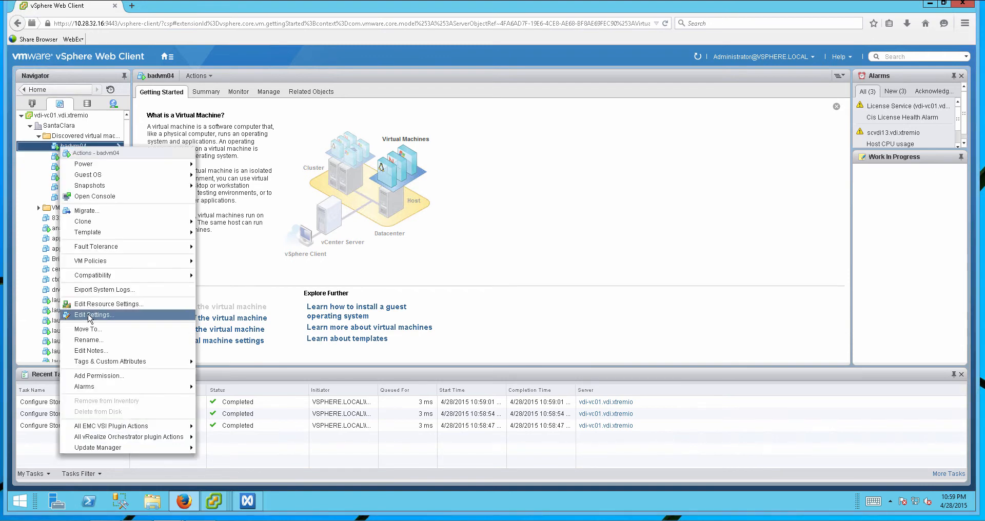
left_click(88, 316)
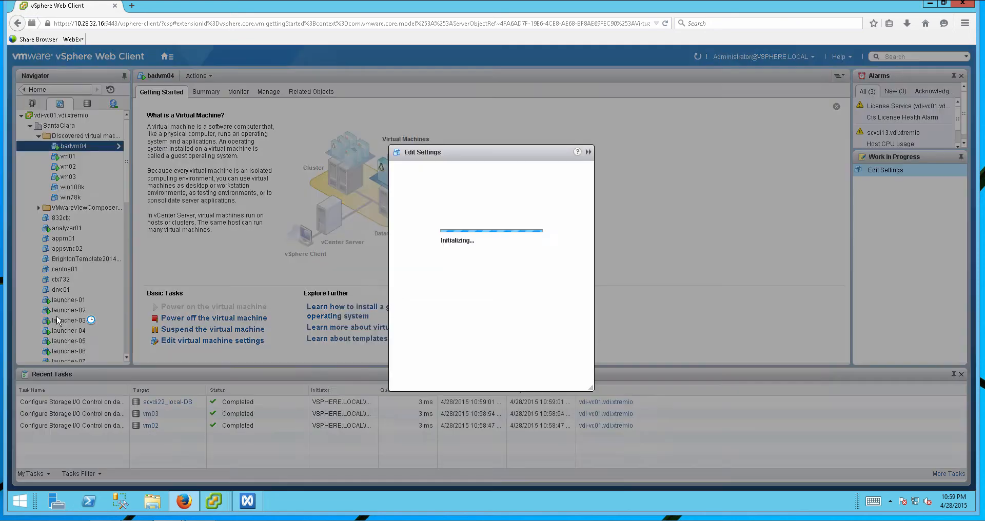
left_click_drag(431, 131, 282, 141)
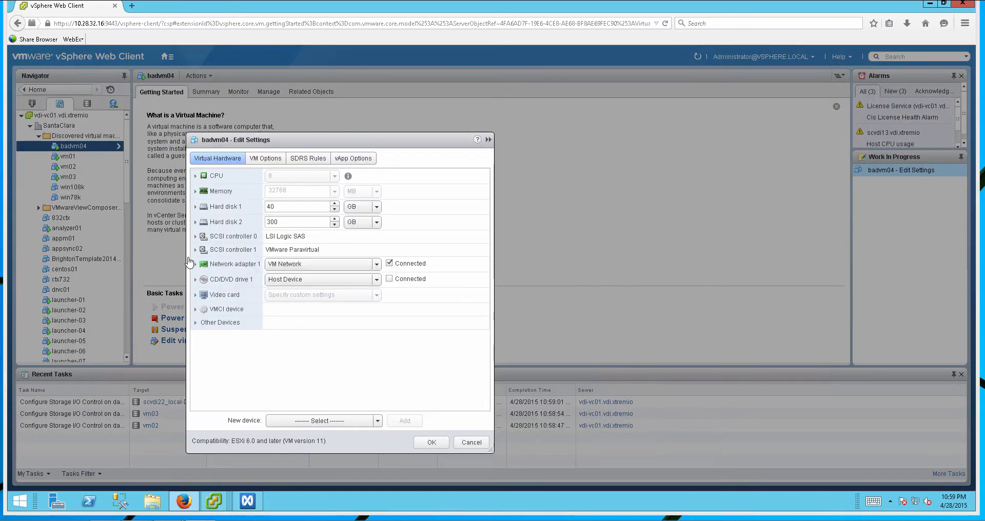
left_click(196, 222)
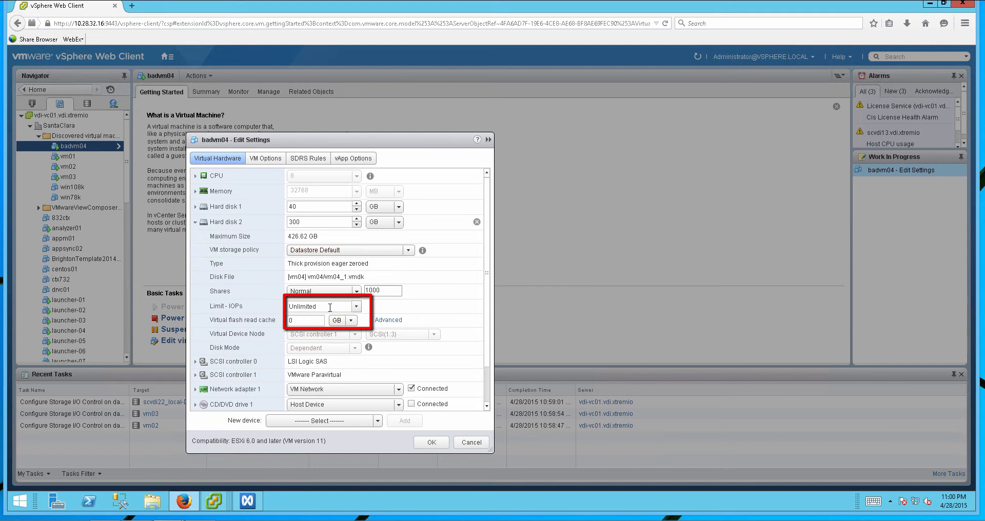
left_click(330, 307)
double_click(300, 307)
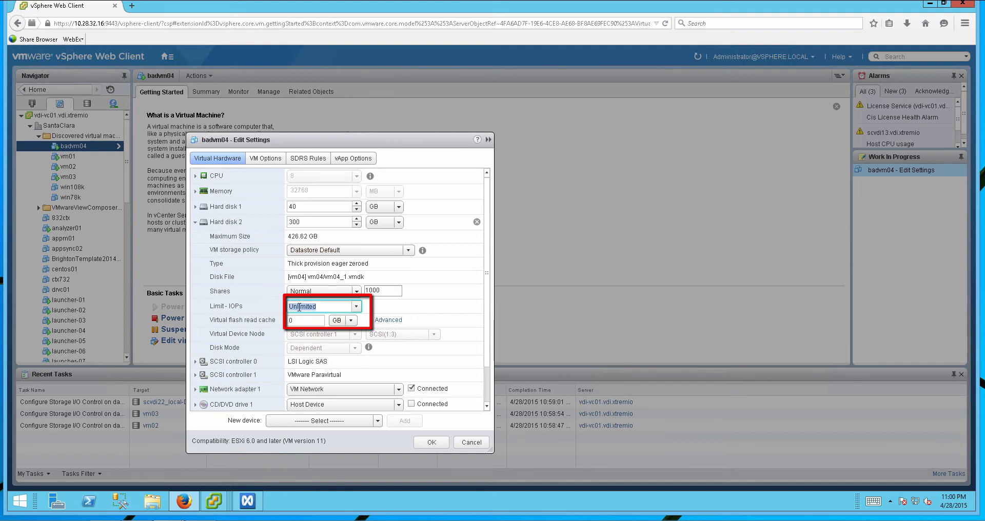
type("16")
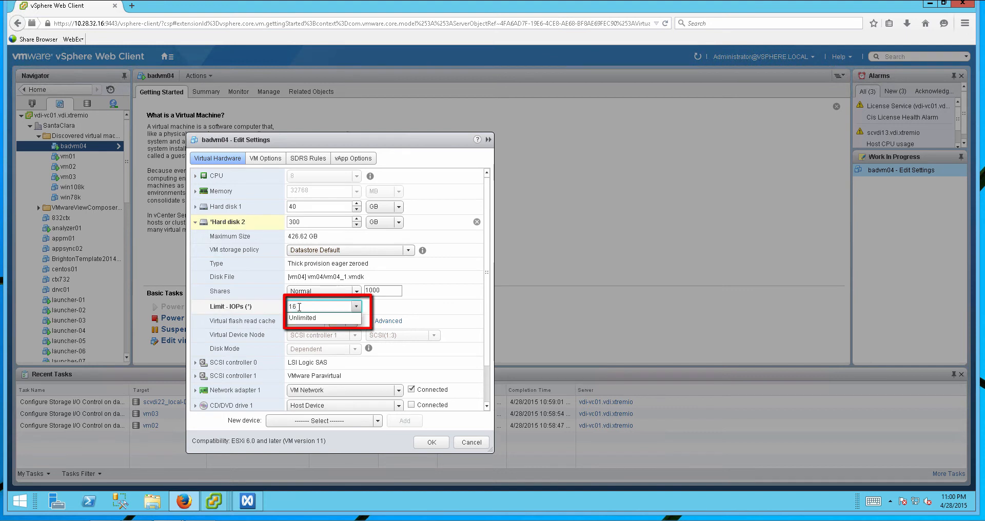
key("BackSpace")
type("0")
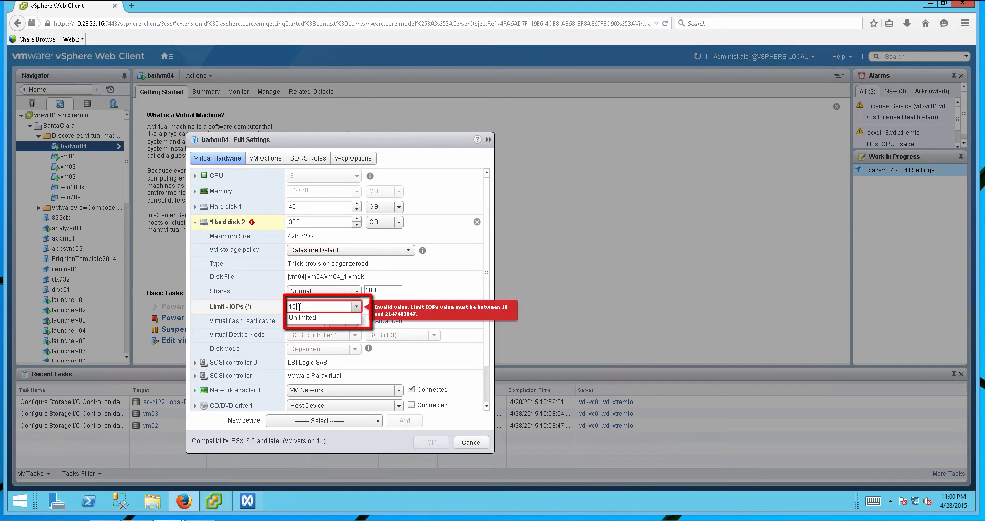
type("0")
left_click(431, 442)
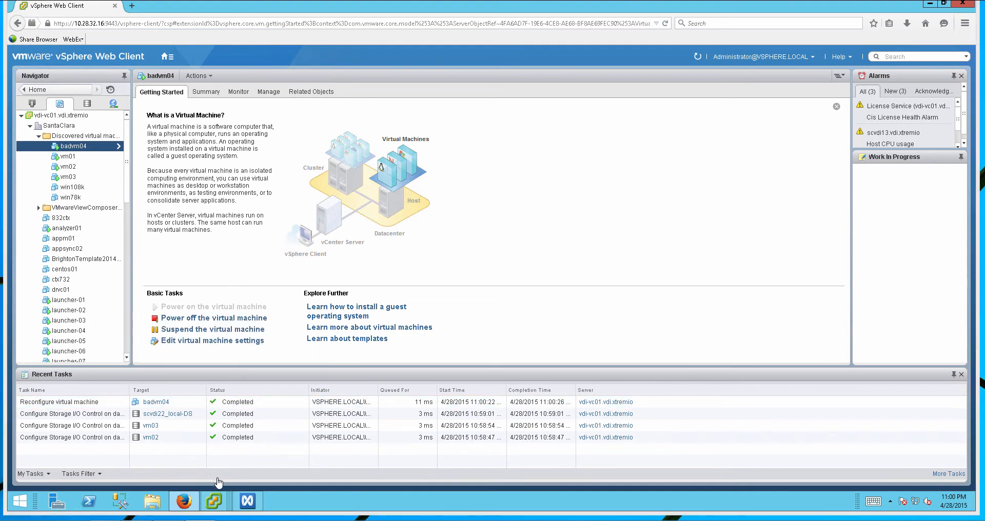
Switch to the XtremIO Storage Management Application and compare the IOPS of BadVm04 with those of vm01, vm02 and vm03.
left_click(247, 502)
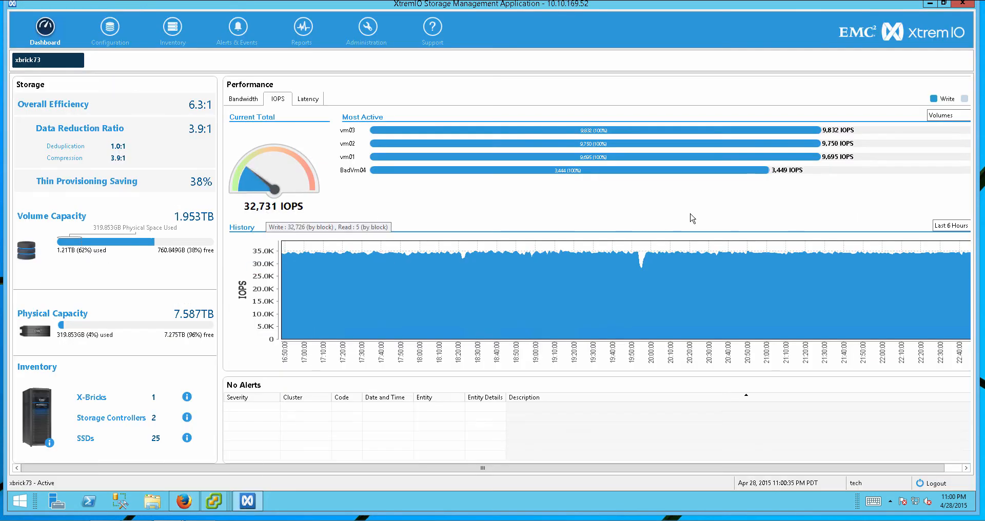
mouse_move(626, 177)
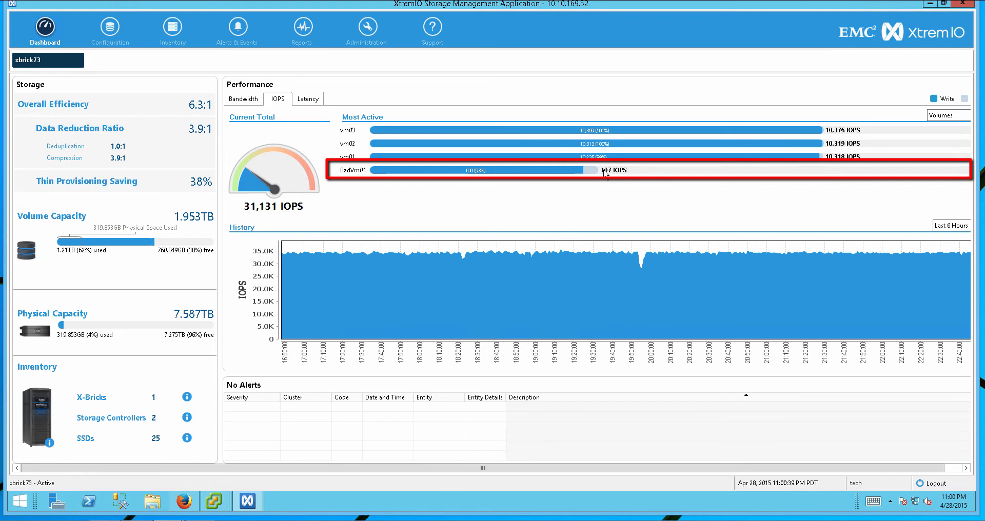
mouse_move(582, 177)
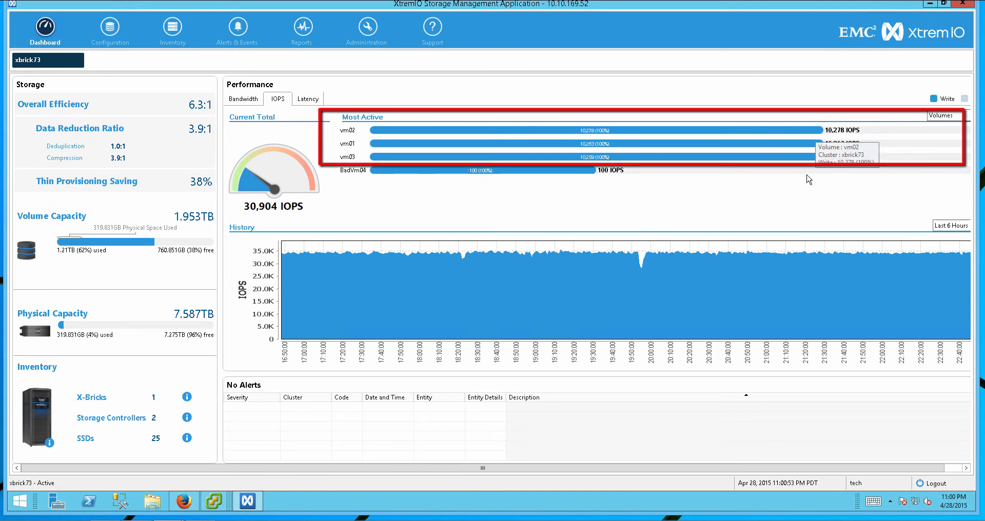
mouse_move(803, 172)
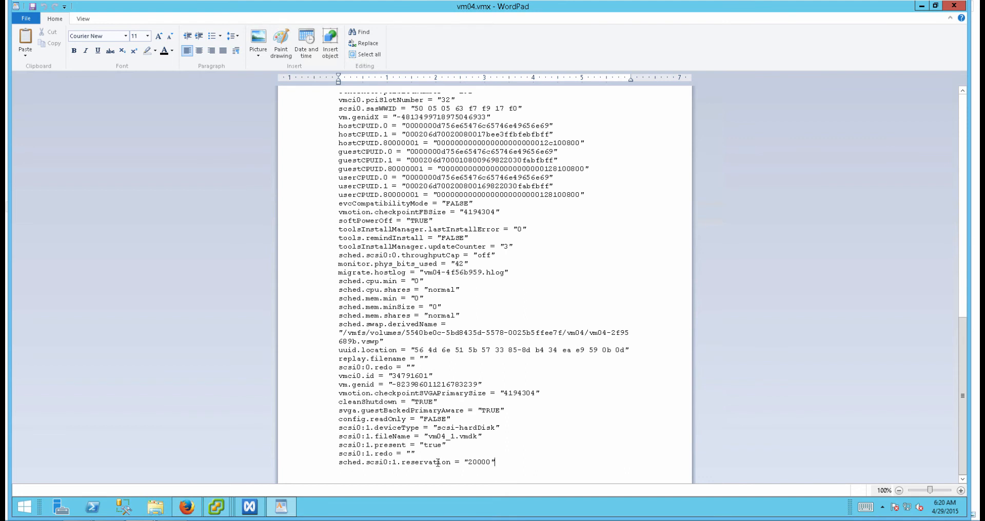
Examine the sched.scsi0:1.reservation line and its value at the end of vm04.vmx in WordPad, and close the file.
left_click_drag(495, 463, 341, 463)
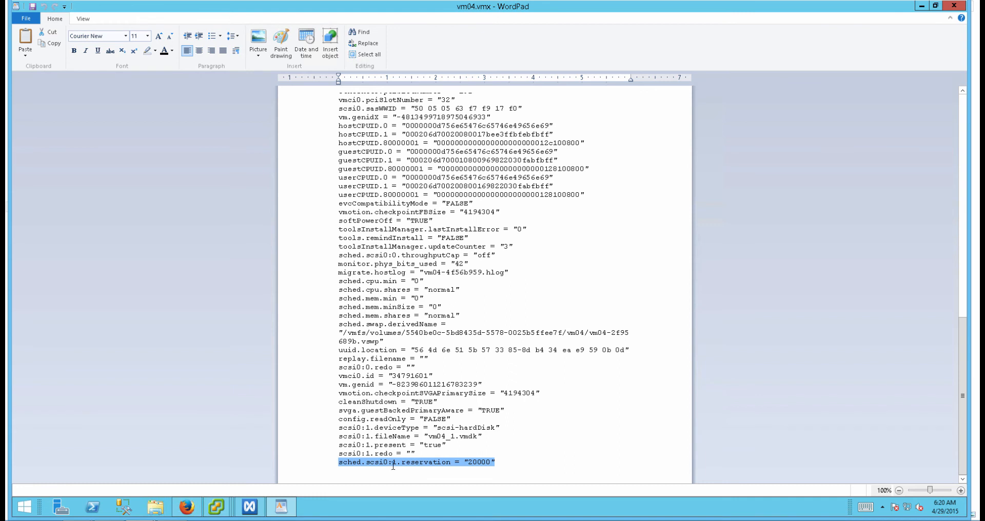
left_click(489, 462)
double_click(472, 461)
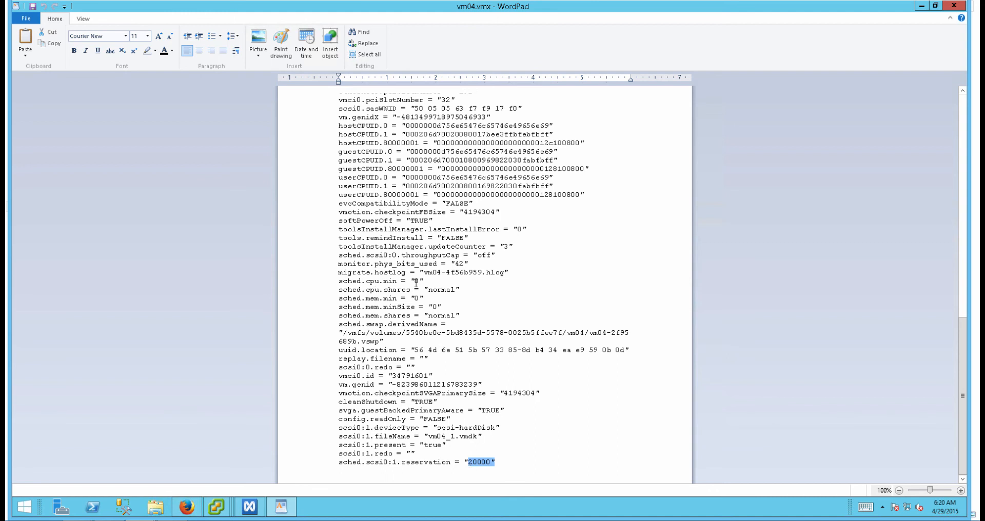
left_click(954, 6)
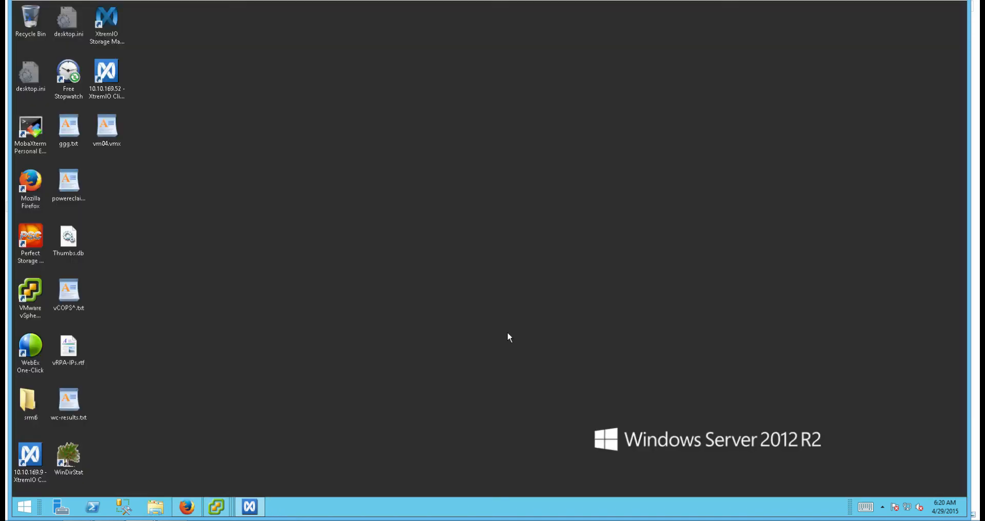
Switch to the vSphere Client and check Iometer's total I/Os per second in the vm01 and vm03 consoles.
mouse_move(218, 500)
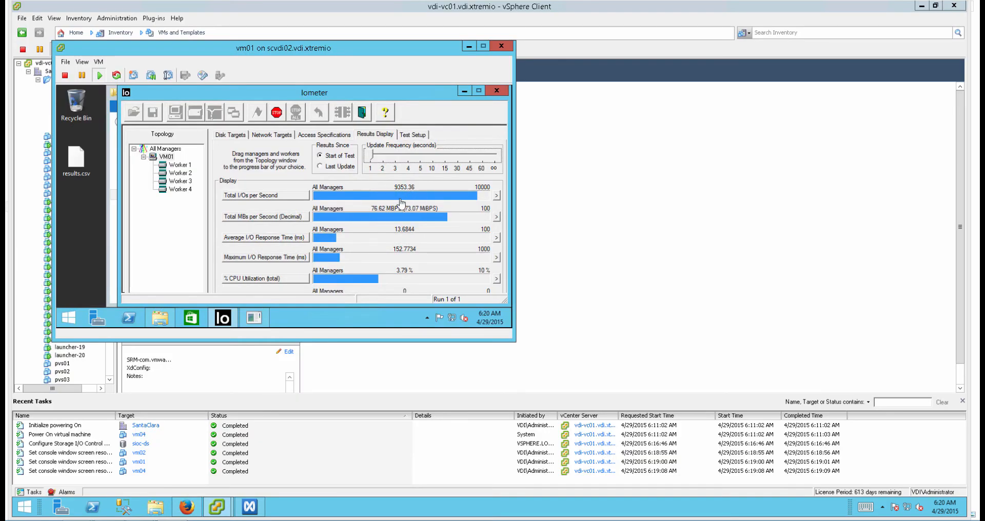
left_click(550, 188)
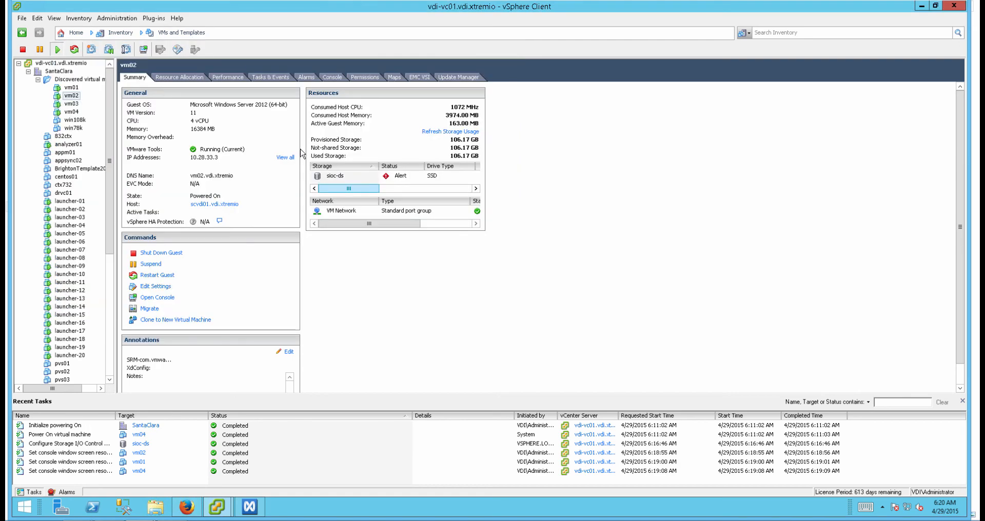
right_click(70, 104)
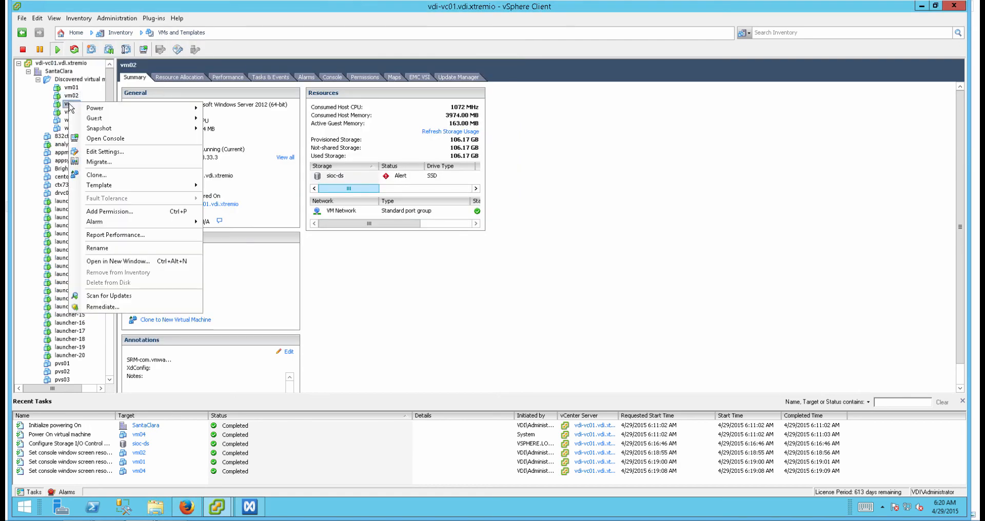
left_click(100, 140)
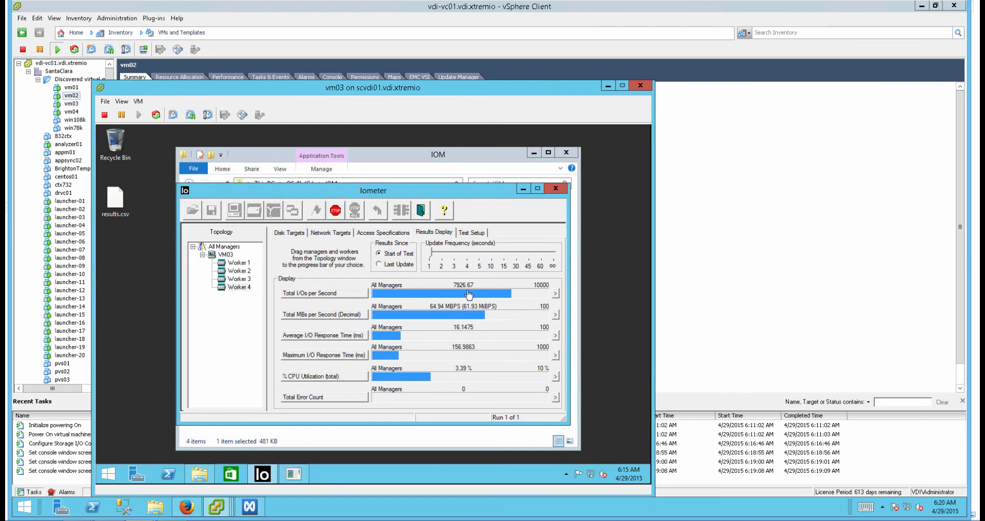
left_click(714, 214)
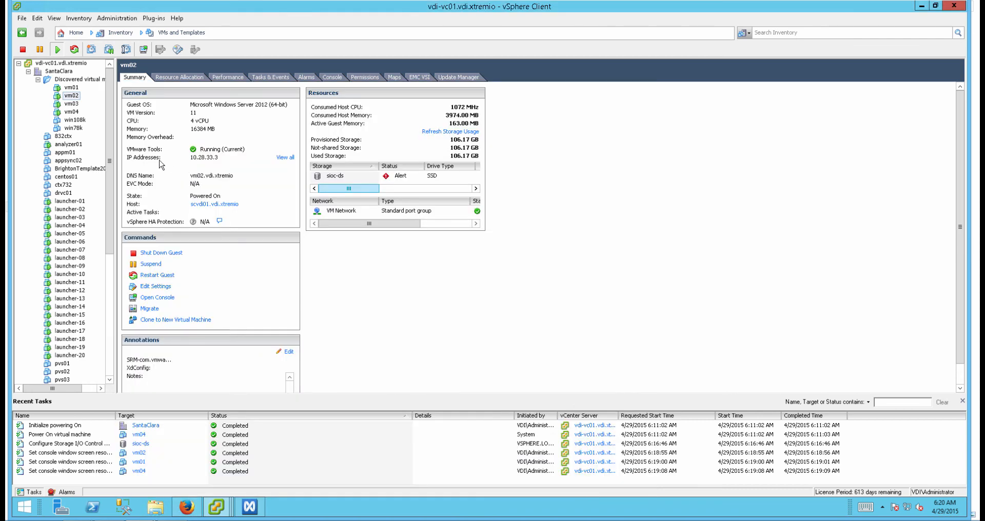
Select the vm04 virtual machine in the inventory and open its console.
left_click(66, 112)
right_click(66, 112)
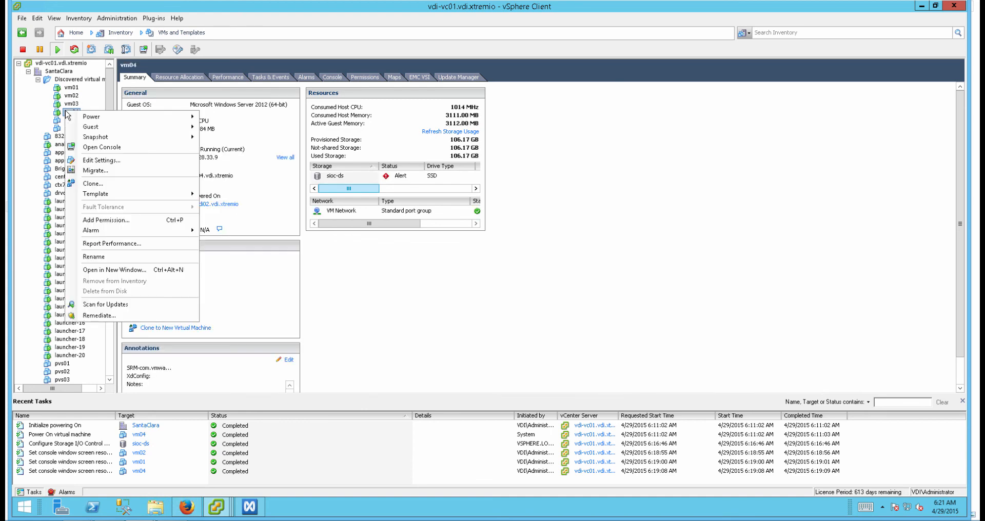
left_click(94, 148)
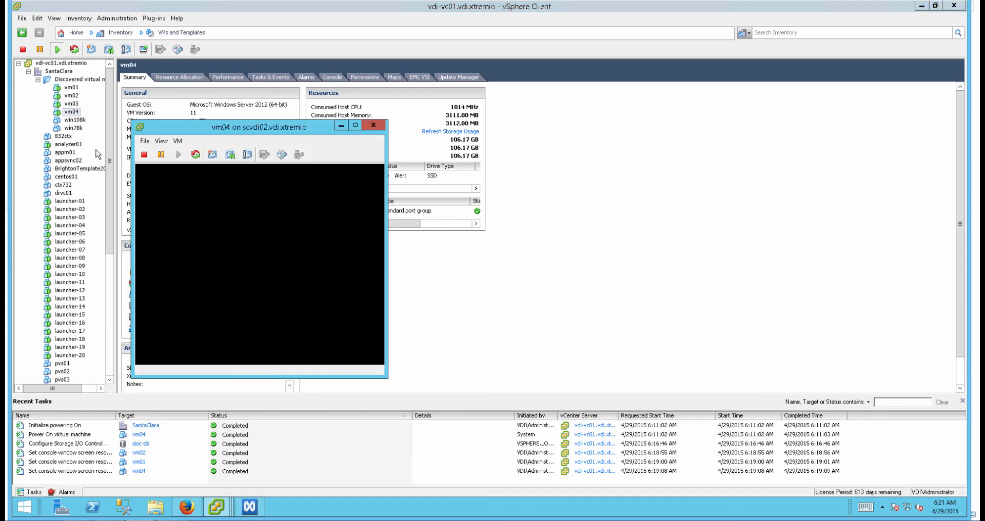